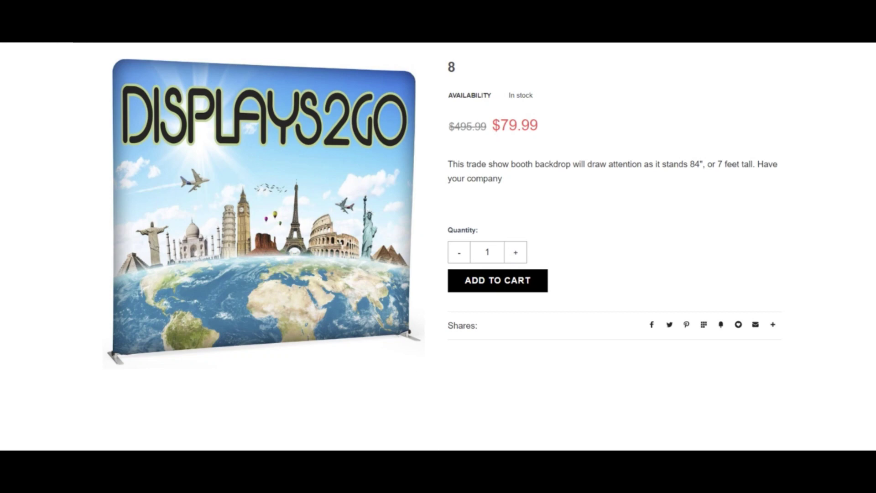
key(ctrl+a)
click(686, 129)
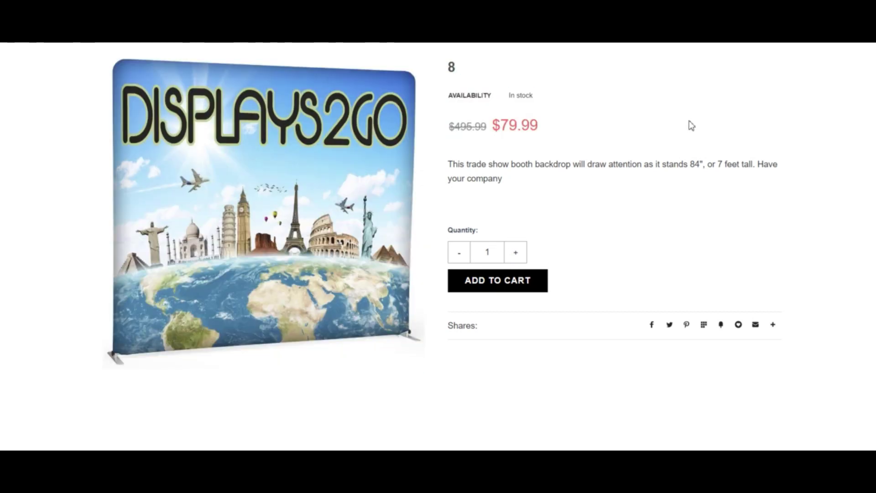